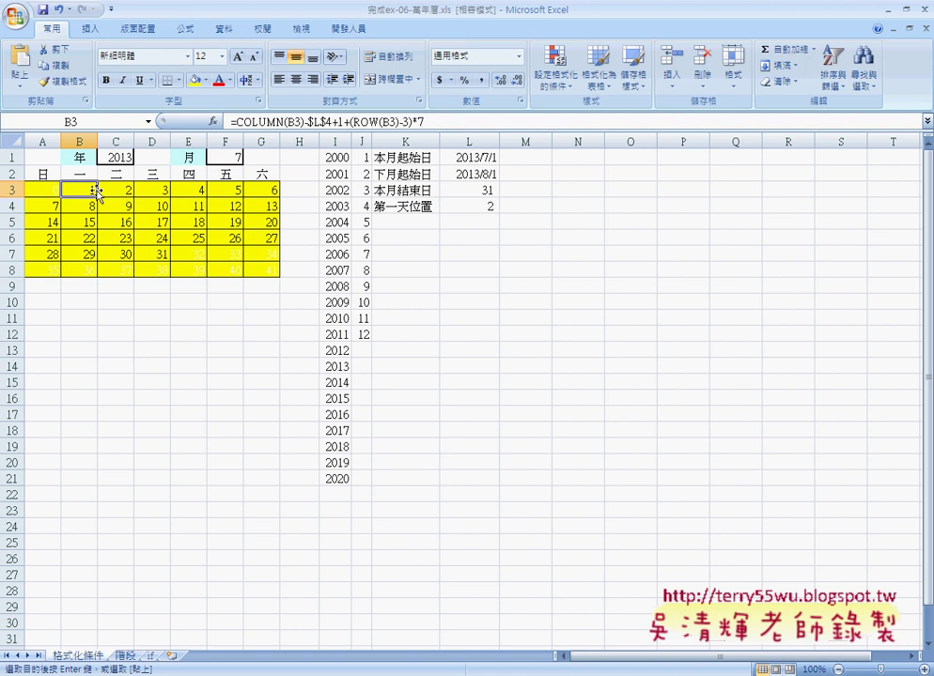
Inspect the formulas in A3 and D7, circling the 31 in D7 and then erasing the mark
click(47, 188)
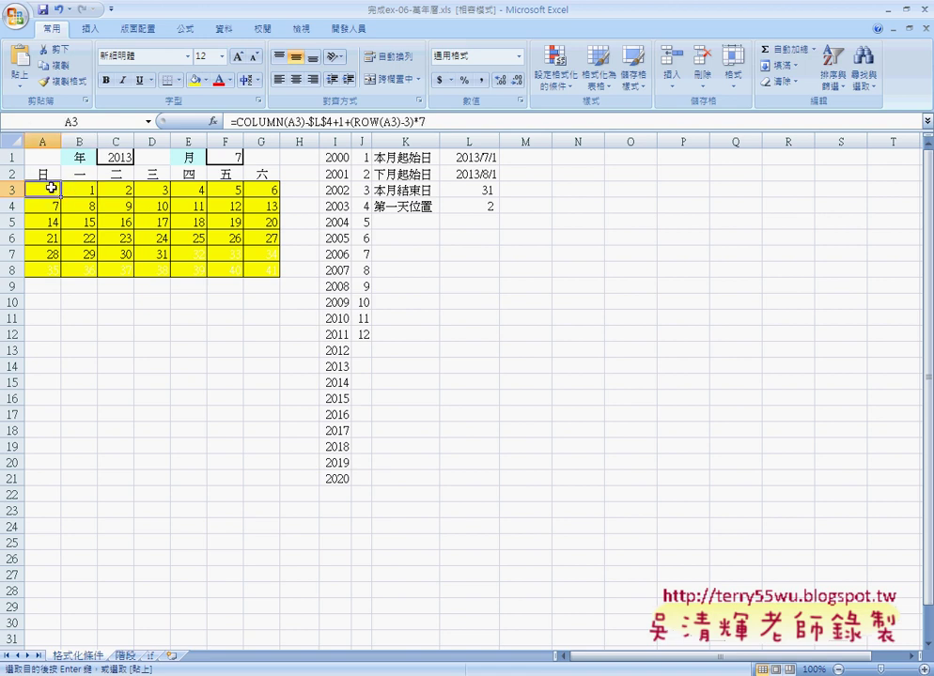
click(161, 253)
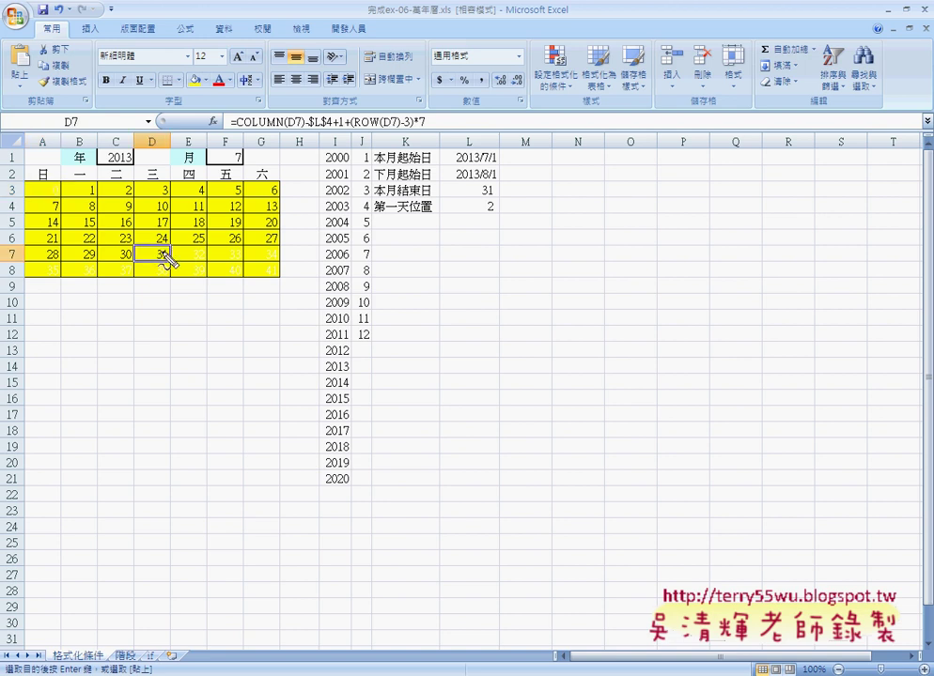
drag(157, 266, 169, 265)
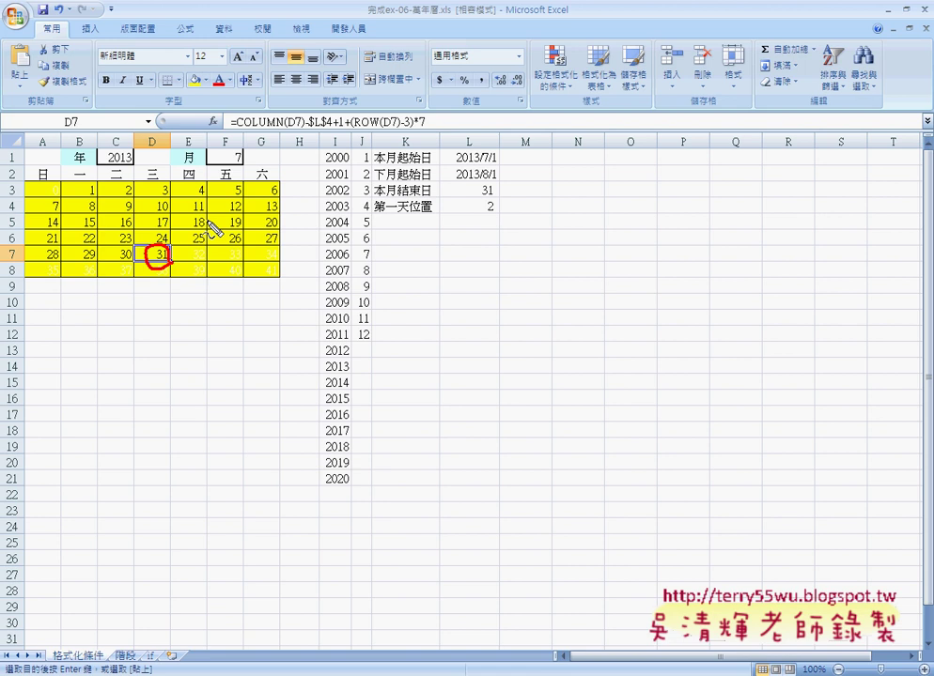
key(Escape)
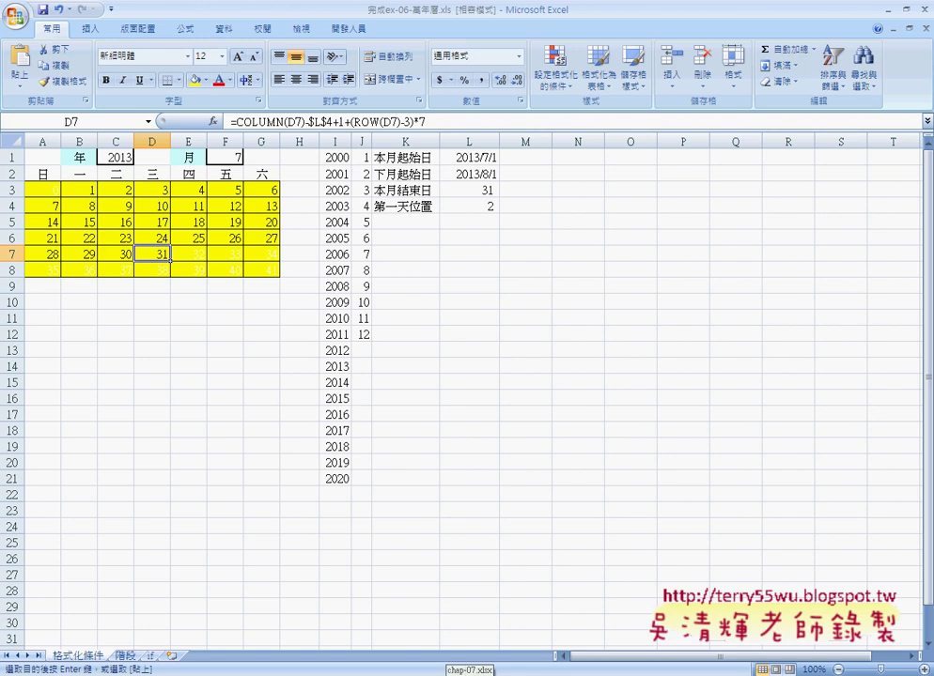
click(358, 364)
click(128, 158)
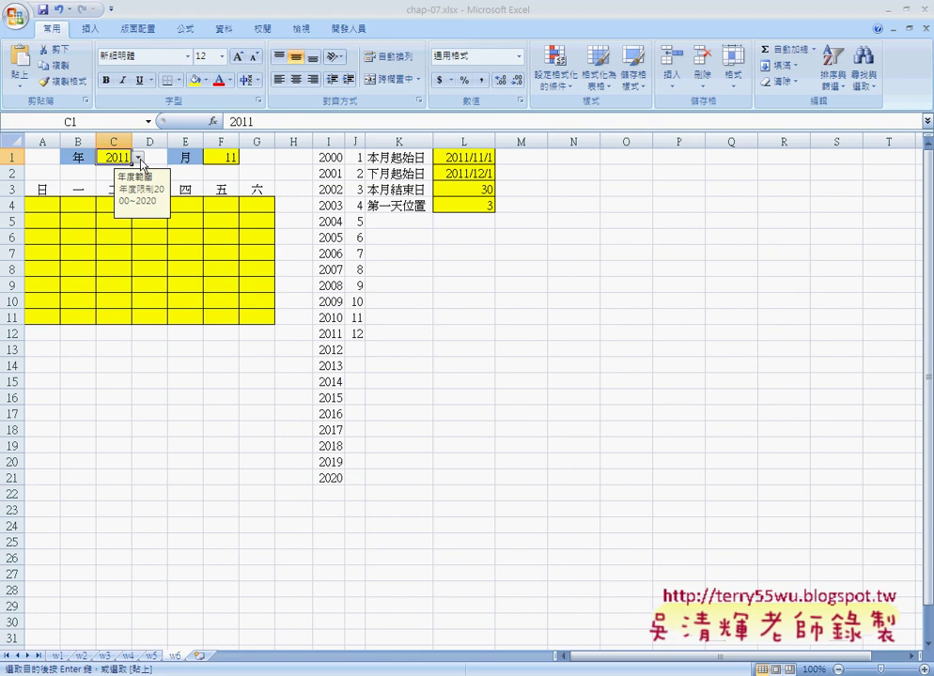
click(138, 159)
drag(137, 205, 138, 174)
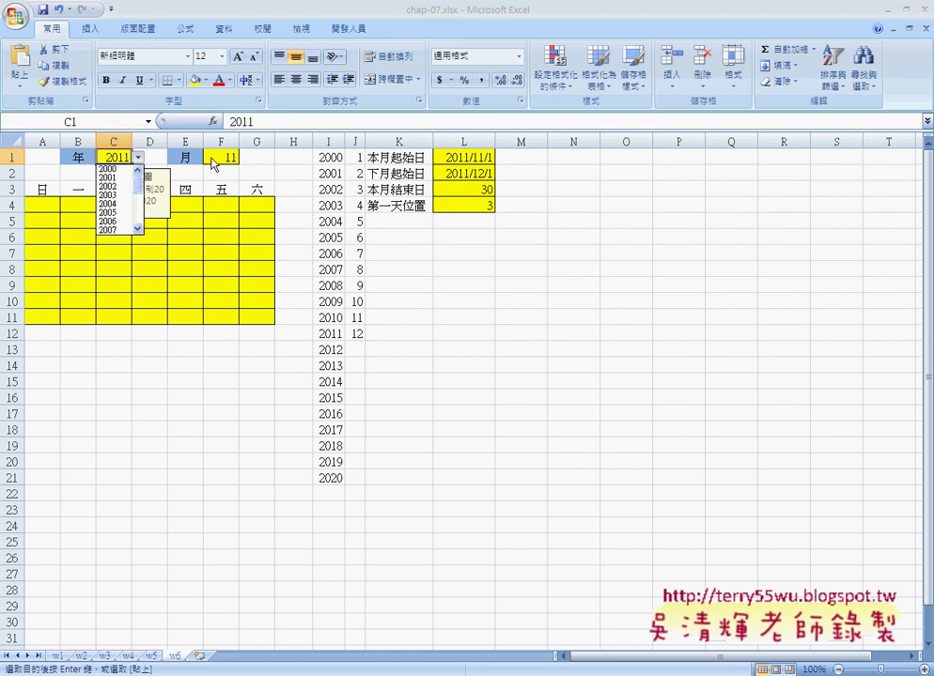
click(154, 658)
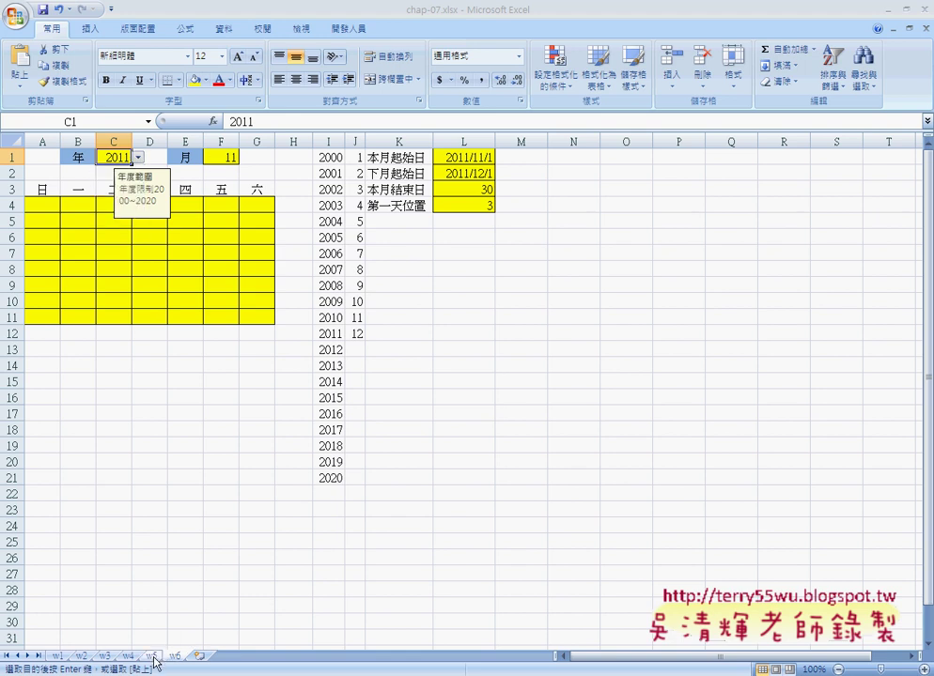
click(146, 660)
click(127, 657)
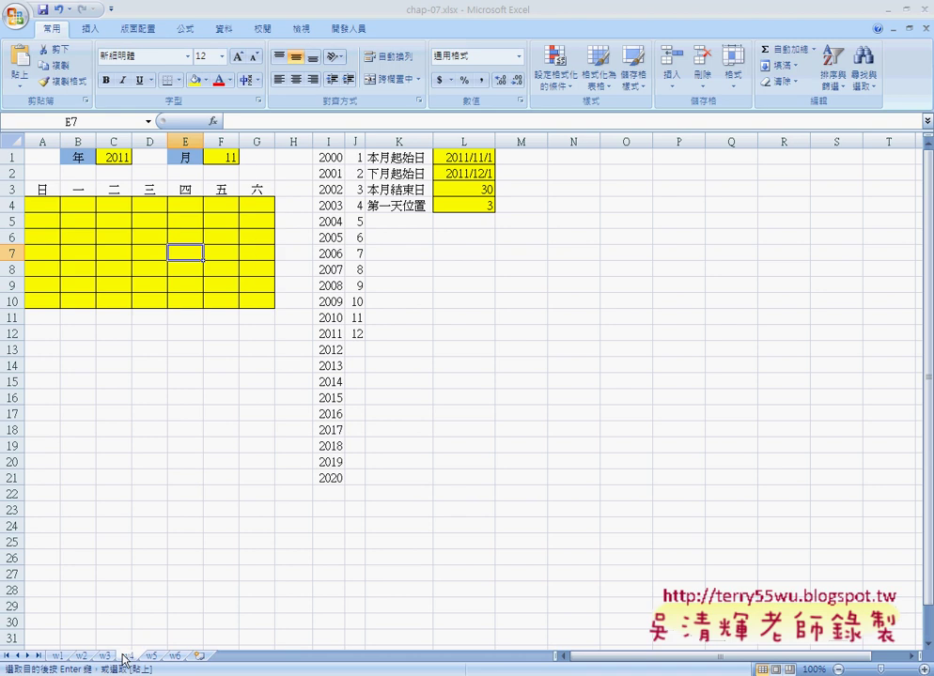
click(82, 658)
click(58, 659)
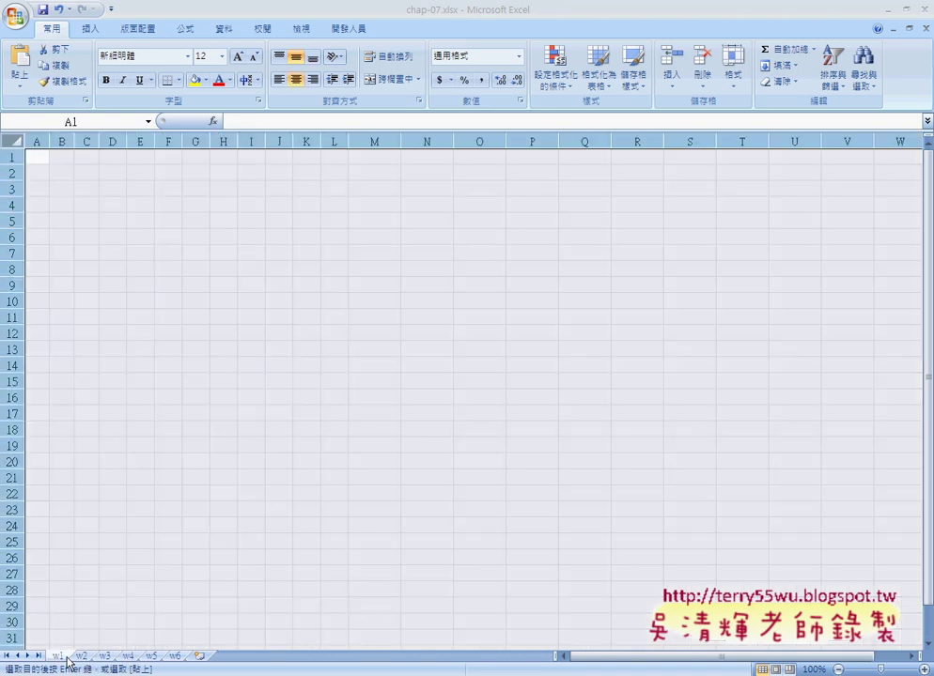
click(82, 657)
click(106, 657)
click(128, 656)
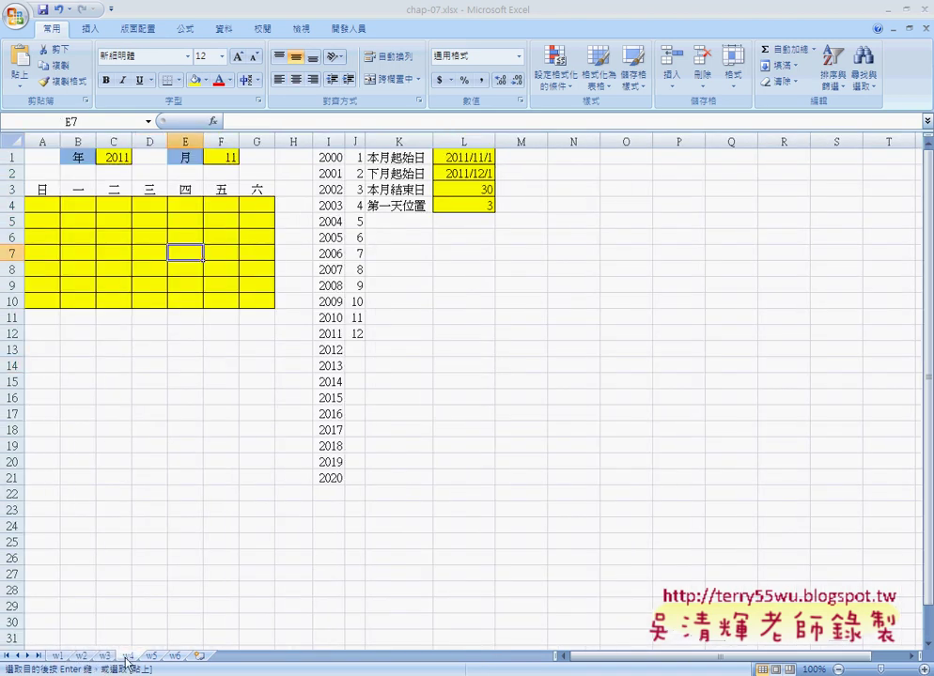
click(151, 657)
click(176, 656)
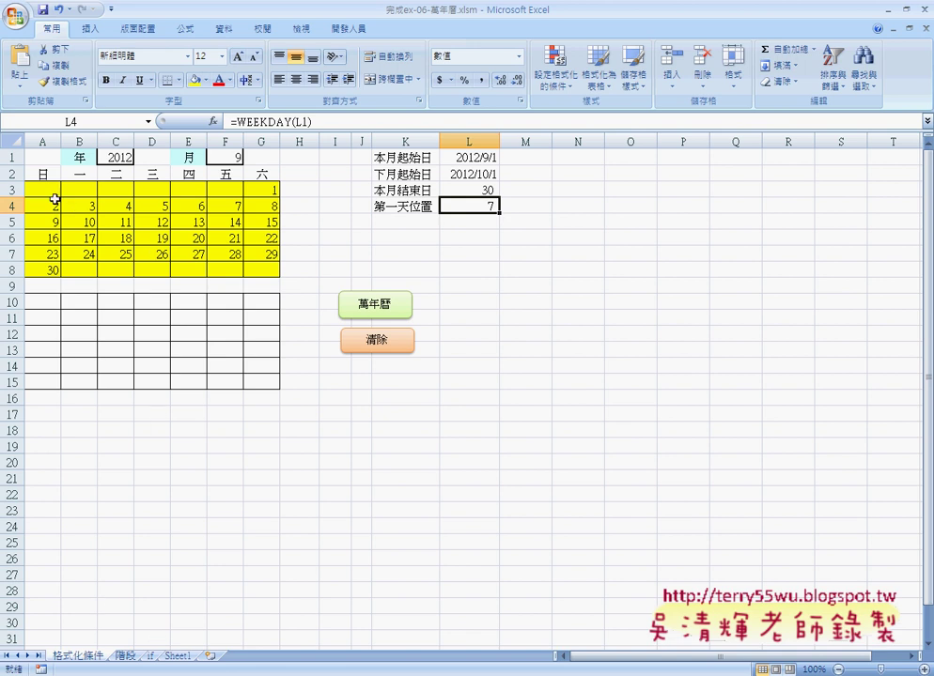
Set the sample calendar's year to 2014 in C1 and its month to 6 in F1
drag(46, 189, 104, 192)
click(118, 157)
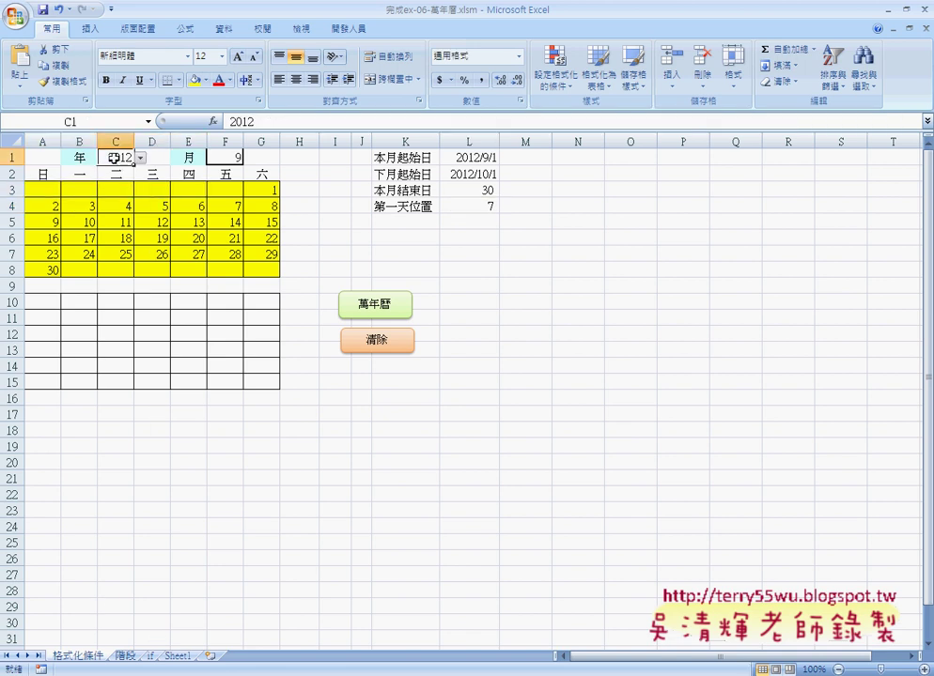
click(140, 157)
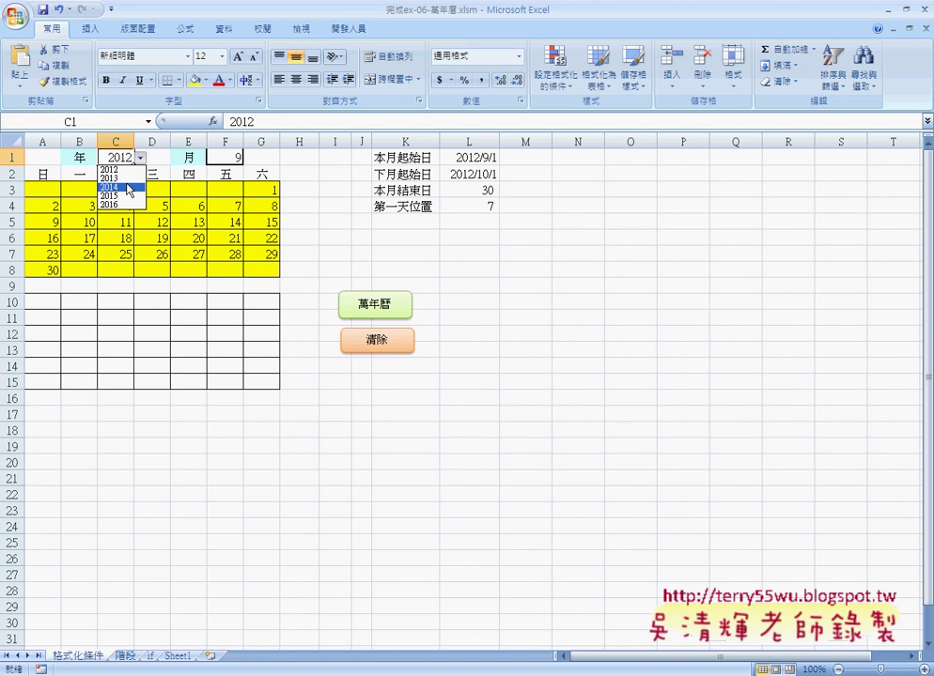
click(128, 188)
click(230, 157)
click(250, 158)
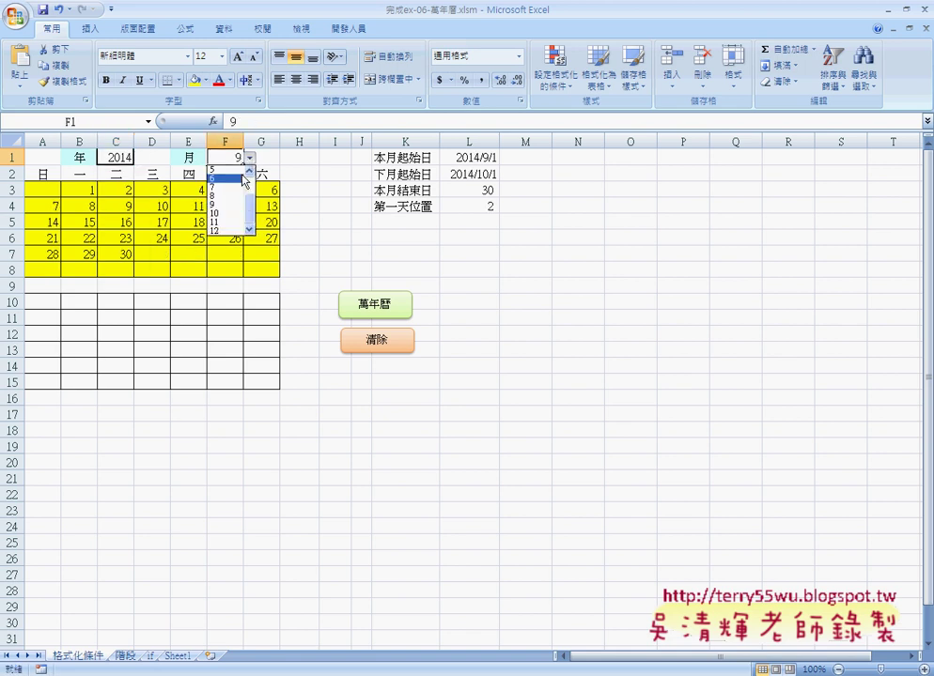
click(238, 178)
Check the date formulas in A3:G8, then run the 萬年曆 macro to fill the lower grid
mouse_move(47, 190)
mouse_down()
mouse_move(226, 231)
mouse_move(254, 265)
mouse_up()
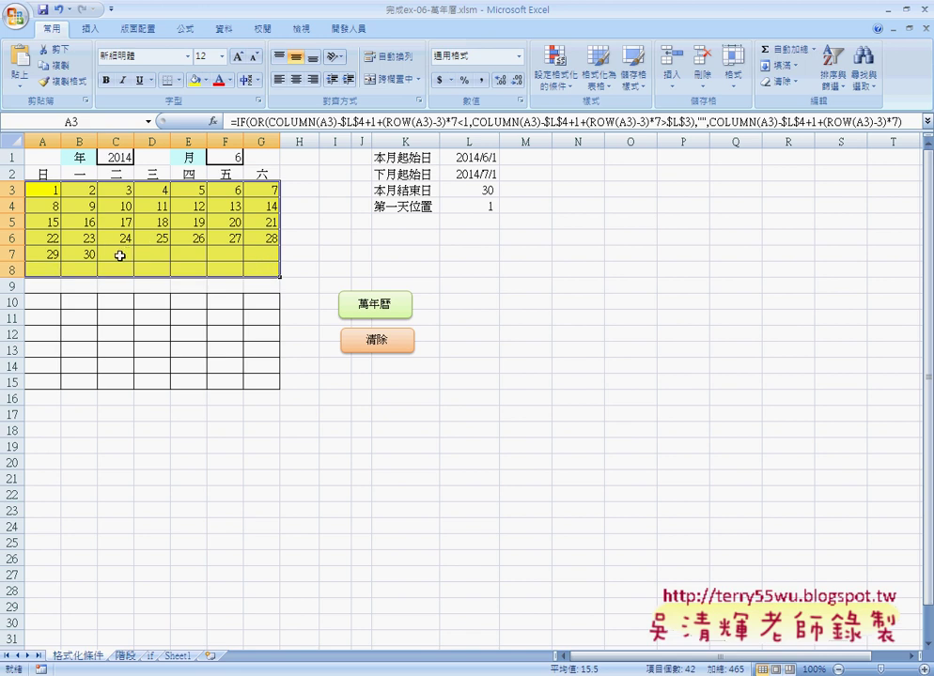
click(114, 255)
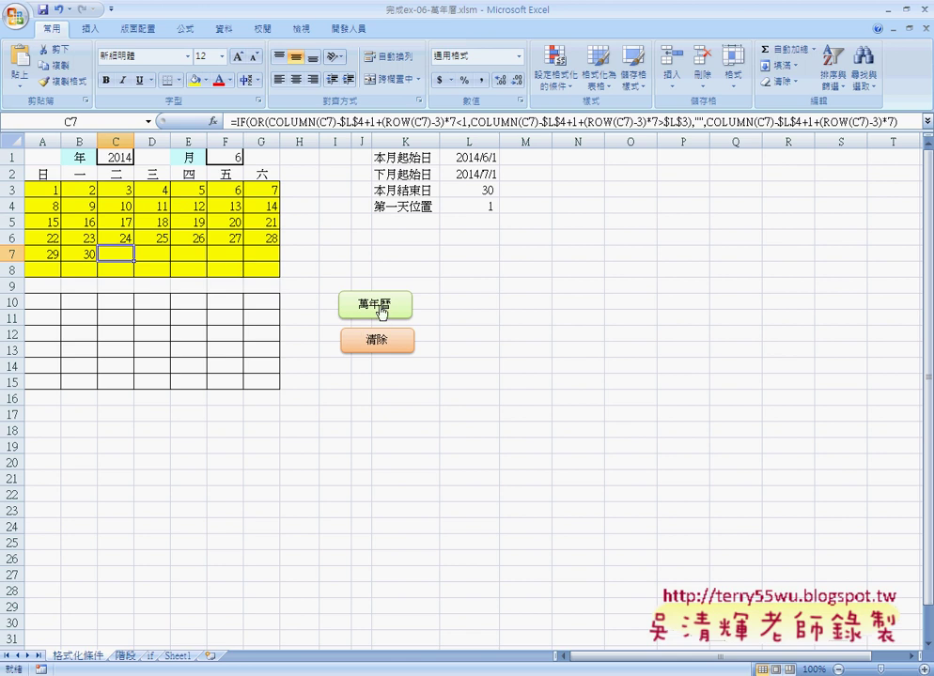
click(381, 308)
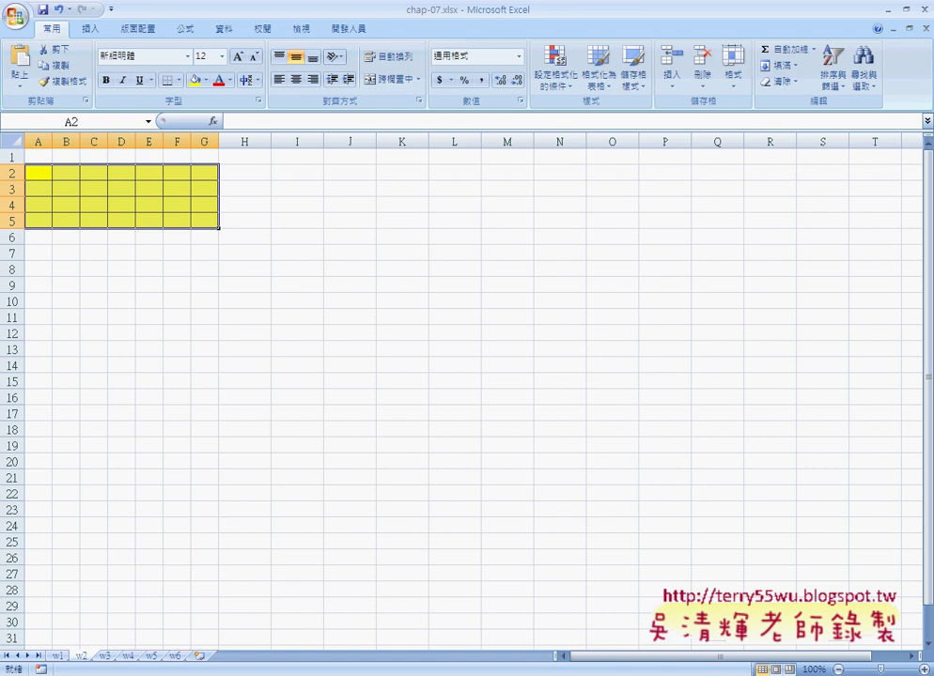
View the multiplication table and A1's formula on w1, then add a blank Sheet1
click(58, 657)
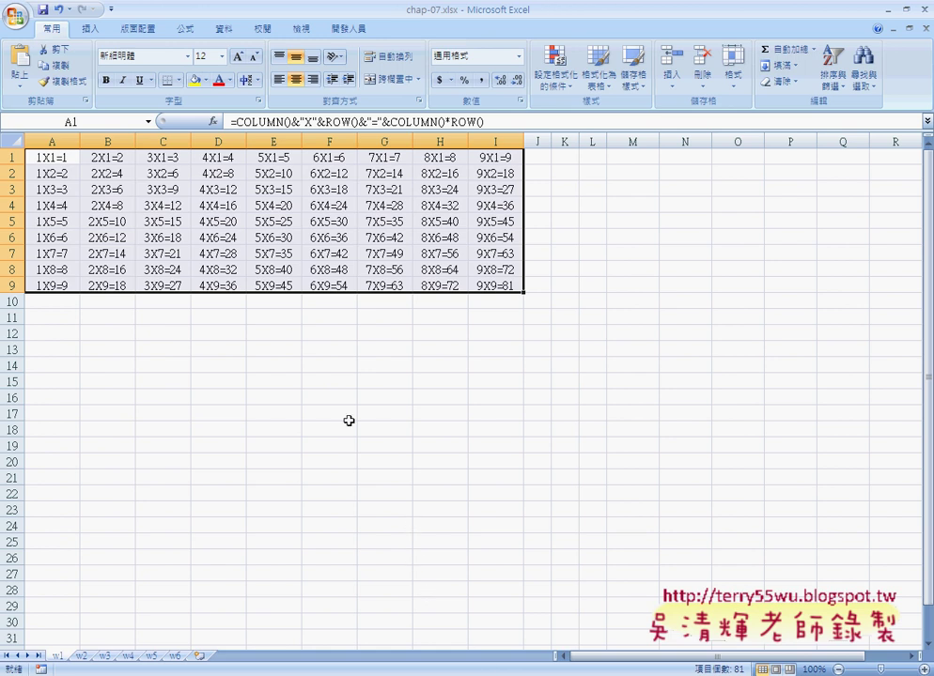
click(56, 159)
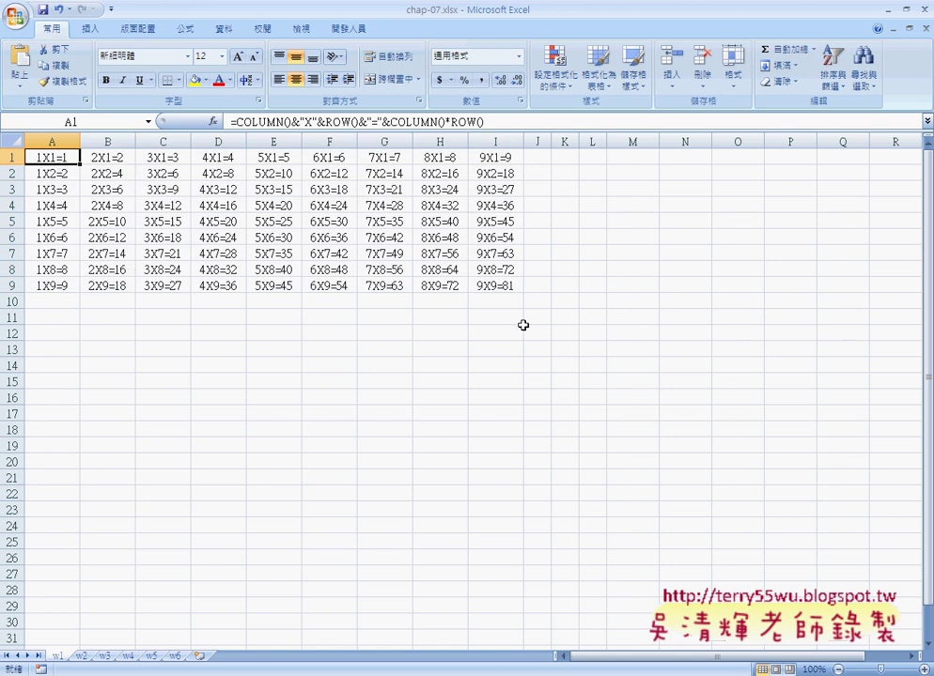
click(200, 656)
click(106, 153)
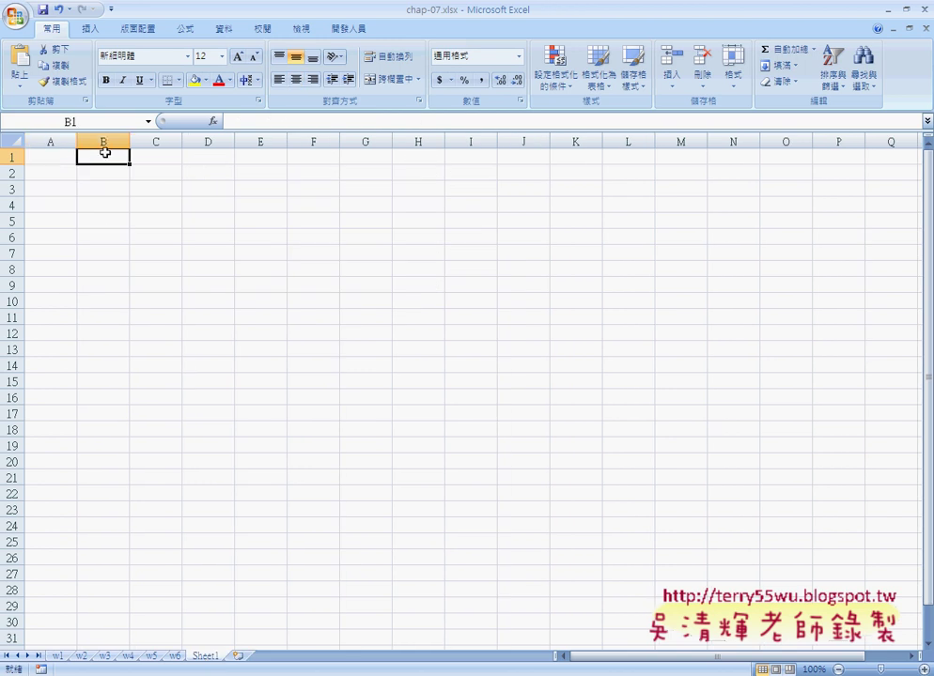
Fill B1:J1 on Sheet1 with the series 1 through 9, starting from 1 and 2
text(1)
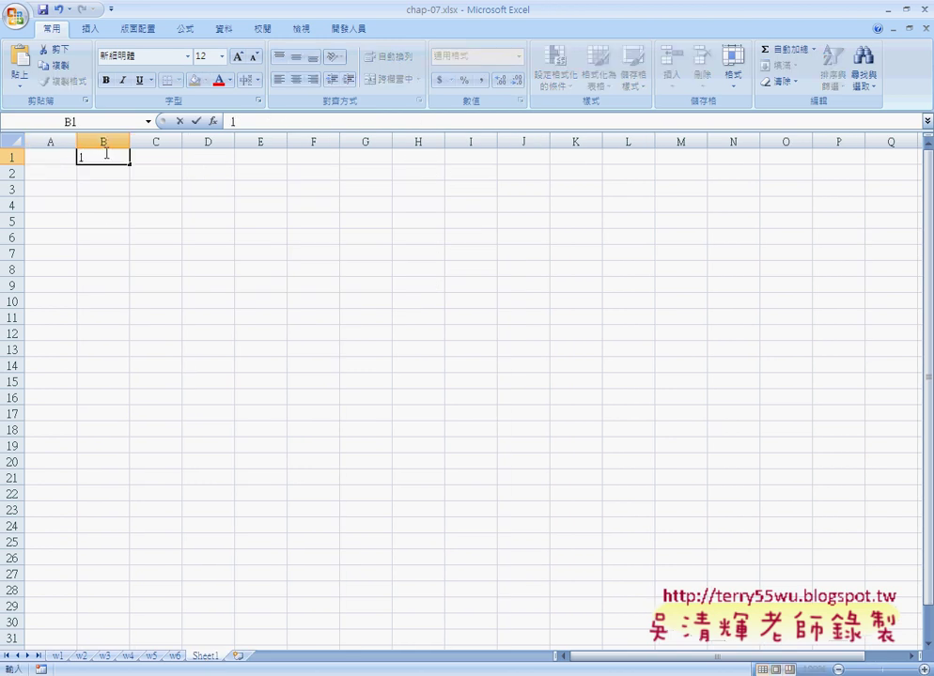
click(171, 158)
text(2)
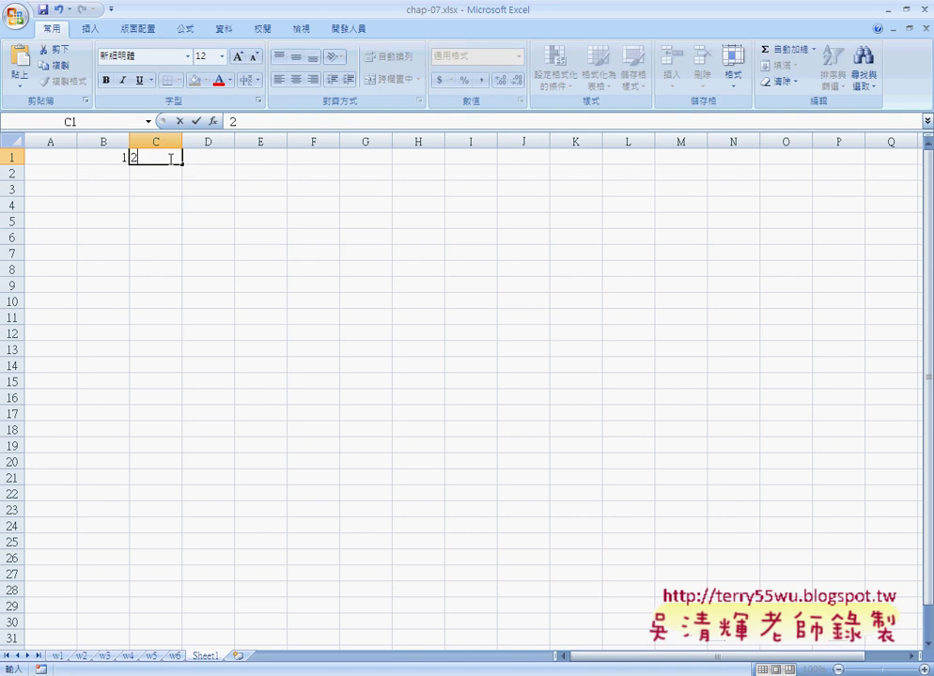
click(111, 161)
drag(111, 161, 541, 158)
click(186, 162)
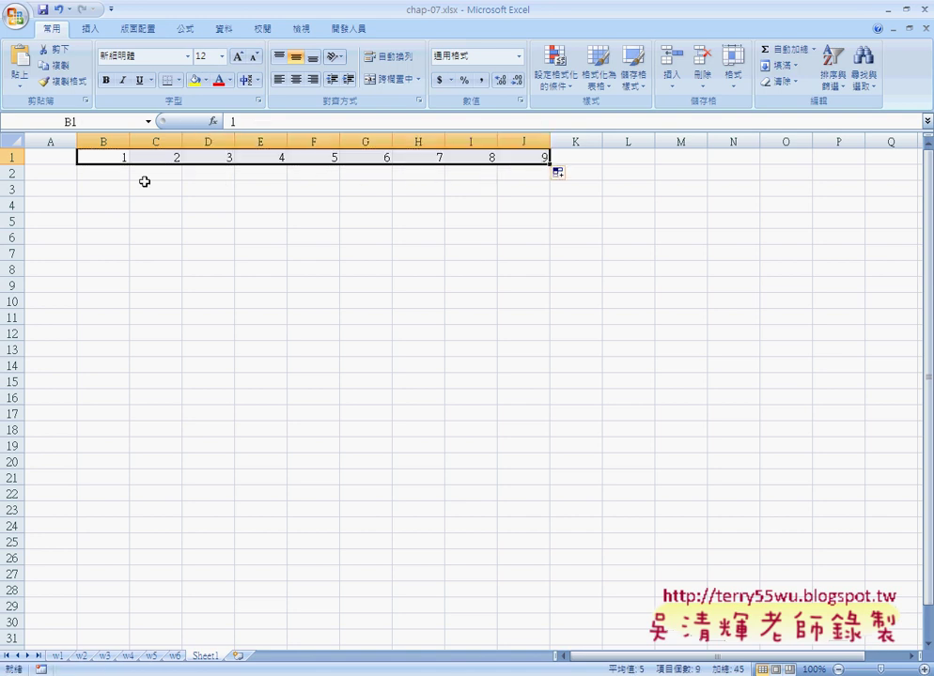
Fill A2:A10 with 1 through 9, then return to sheet w1
click(42, 174)
text(1)
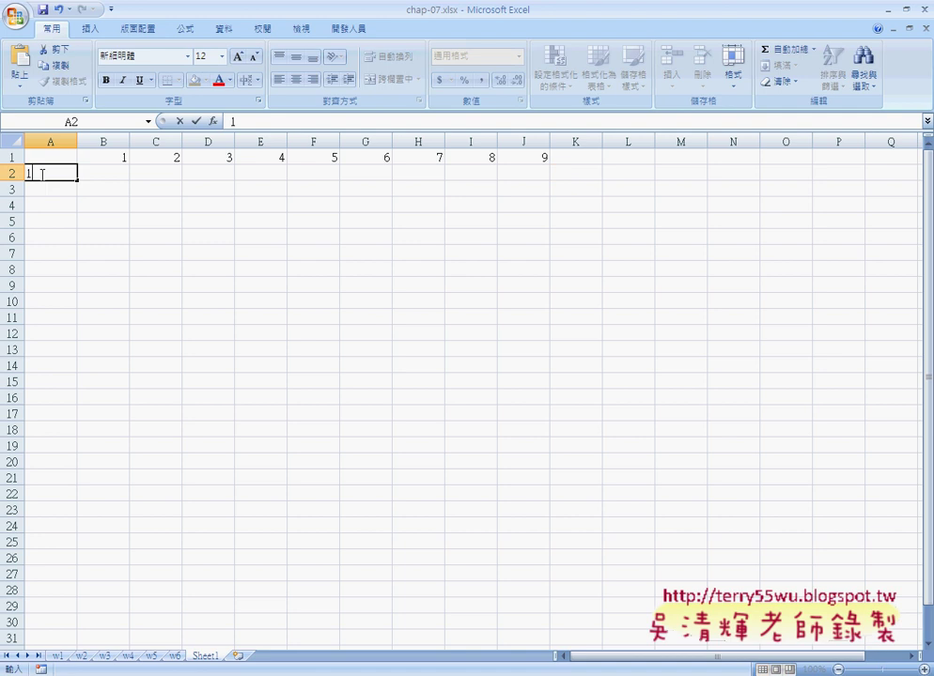
key(Return)
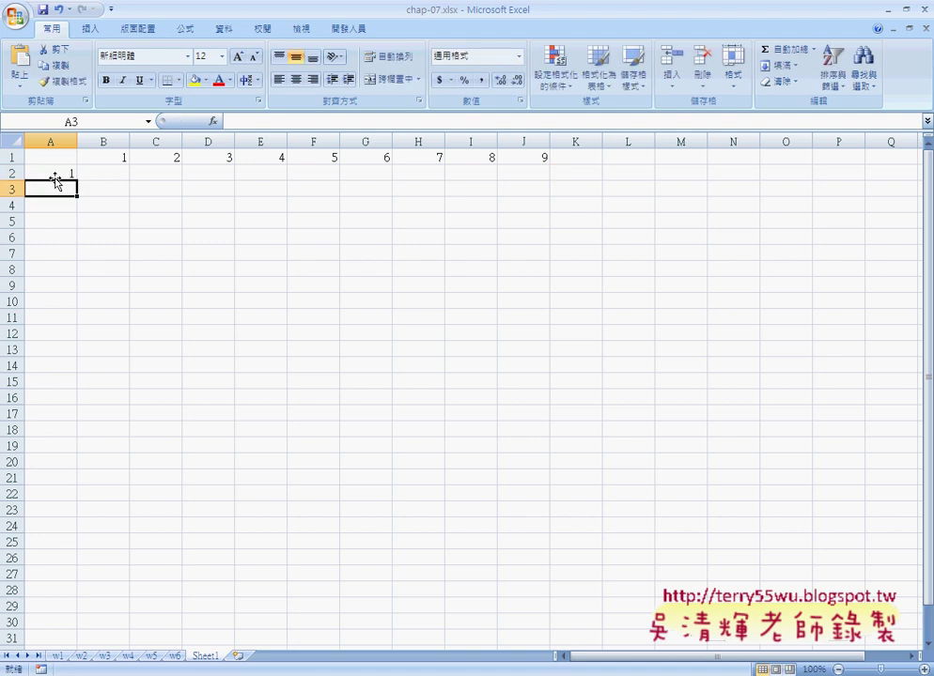
text(2)
click(58, 173)
mouse_move(57, 173)
mouse_down()
mouse_move(78, 229)
mouse_move(77, 307)
mouse_up()
click(109, 172)
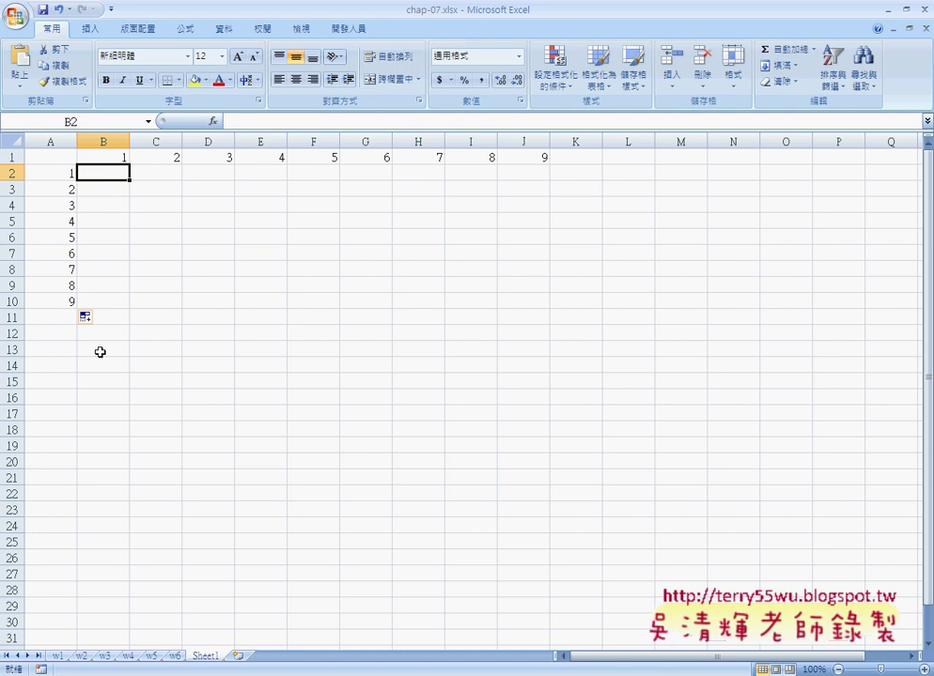
click(57, 655)
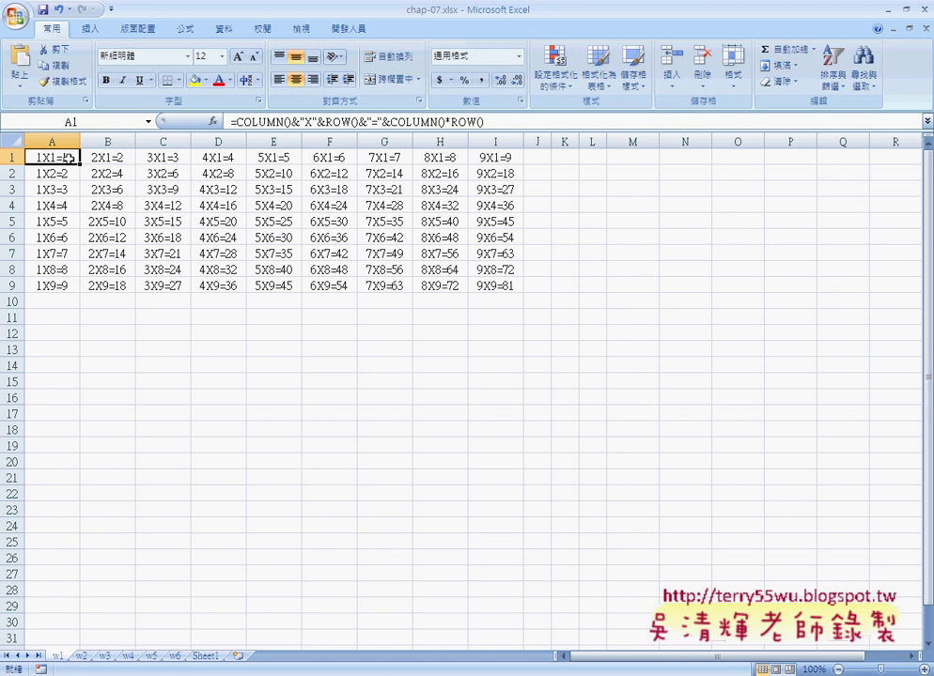
Delete the contents of A1:I9 on w1, leaving cell A1 selected
drag(66, 158, 496, 288)
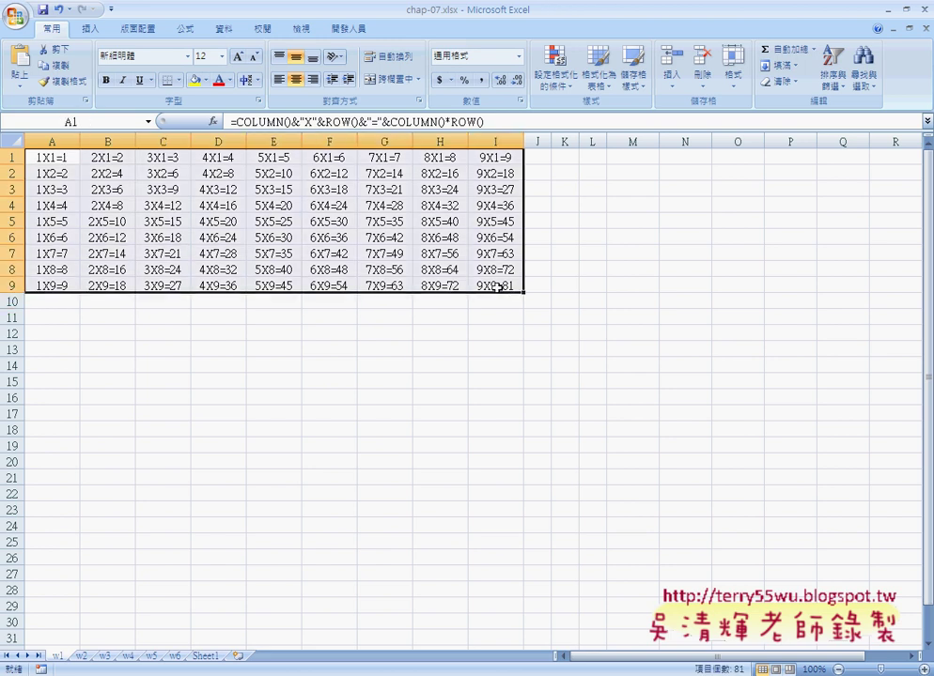
key(Delete)
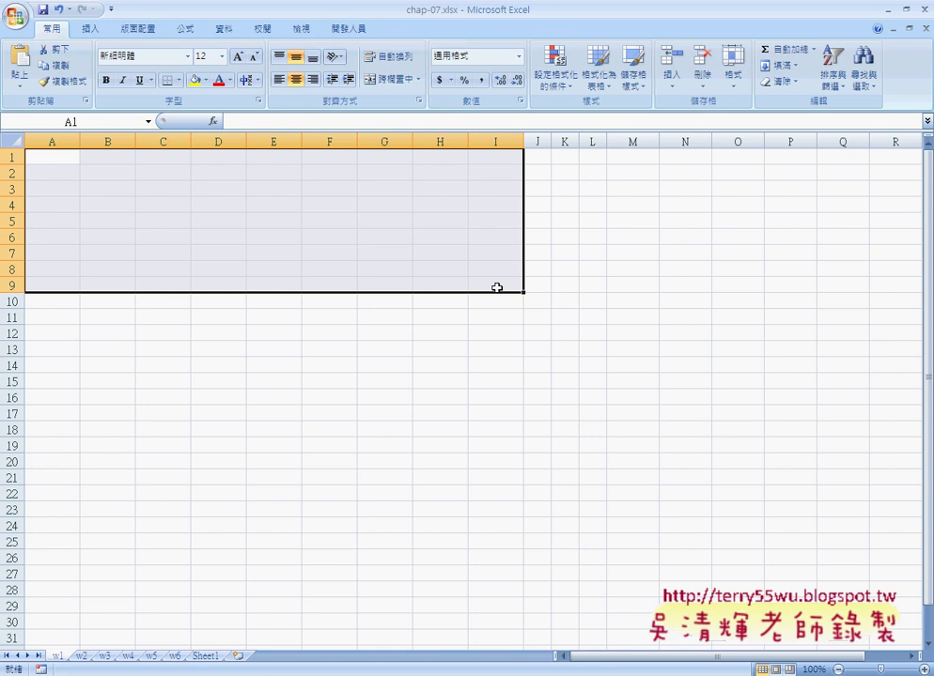
click(66, 158)
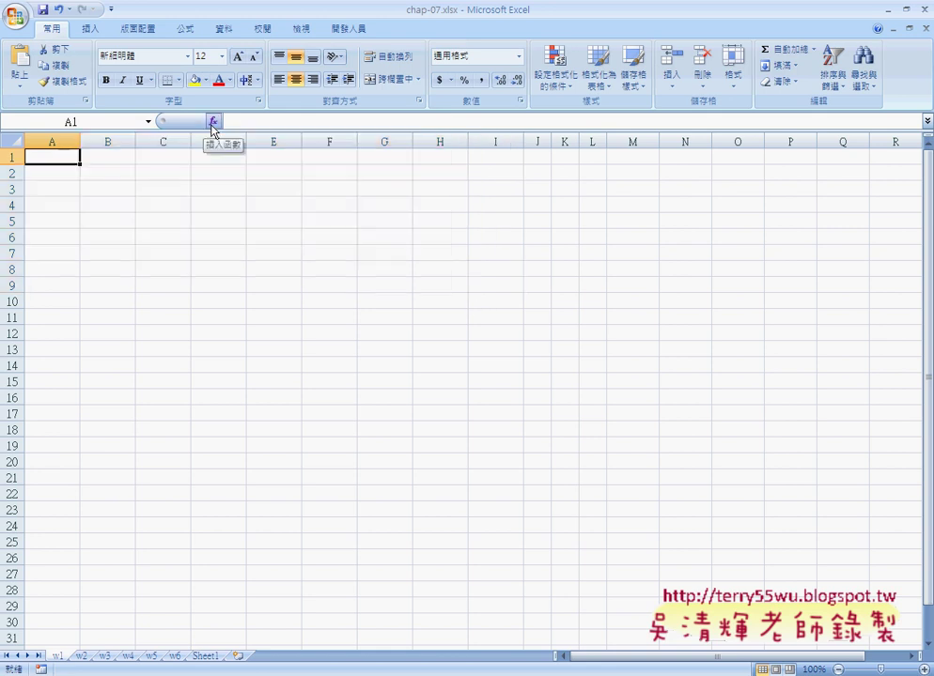
Enter =COLUMN() with no argument in cell A1 from the Recently Used functions
click(213, 123)
click(444, 242)
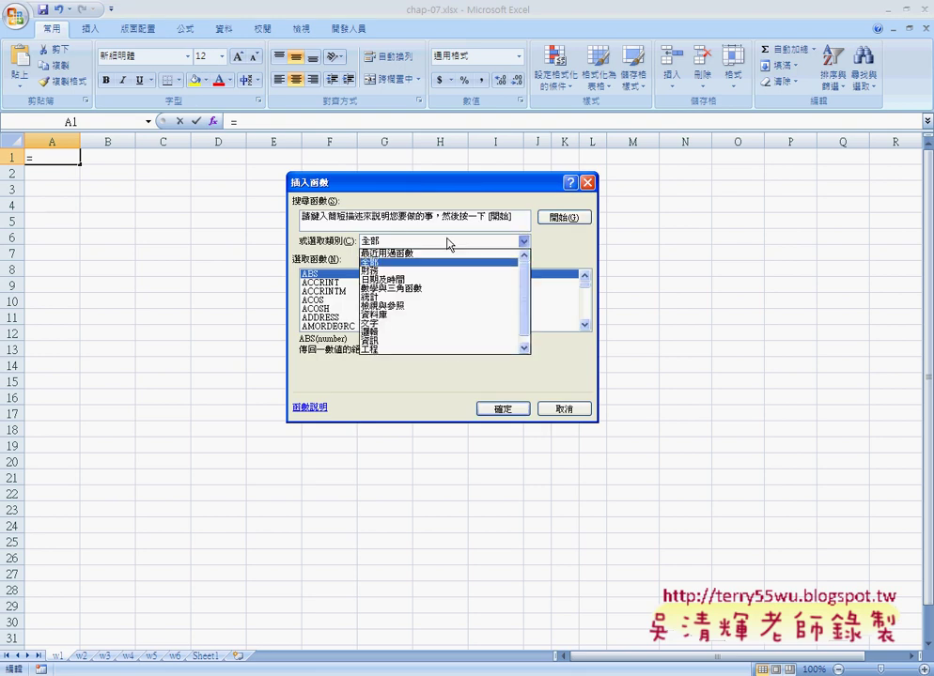
click(442, 253)
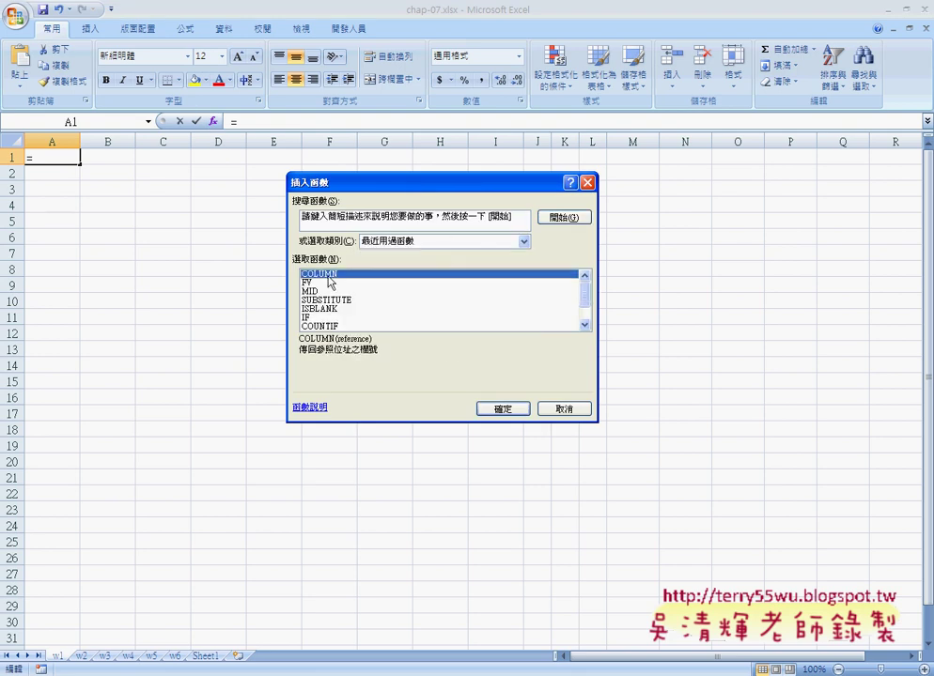
click(493, 410)
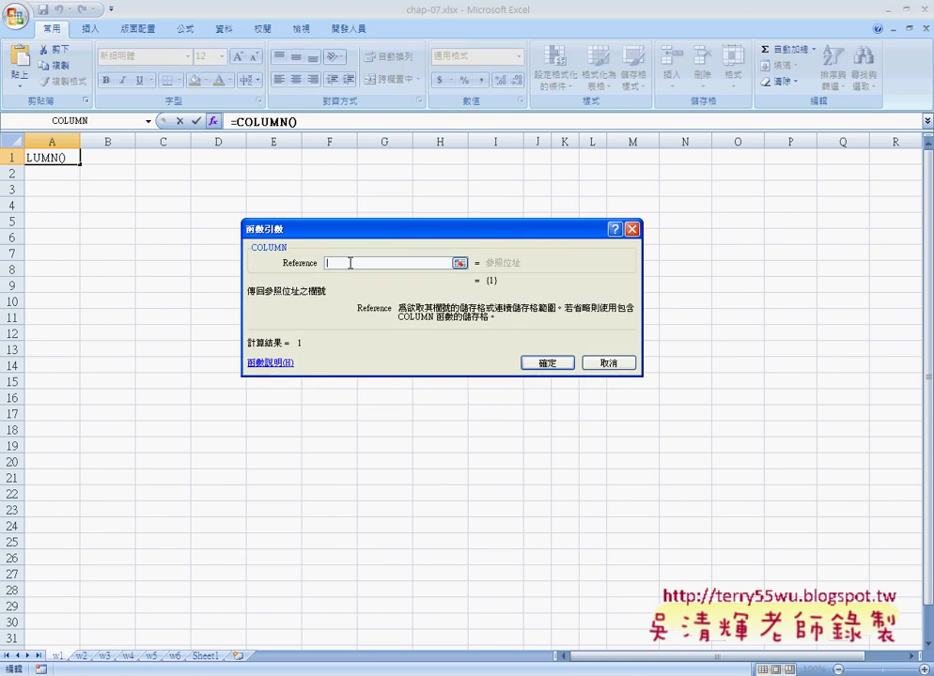
click(567, 363)
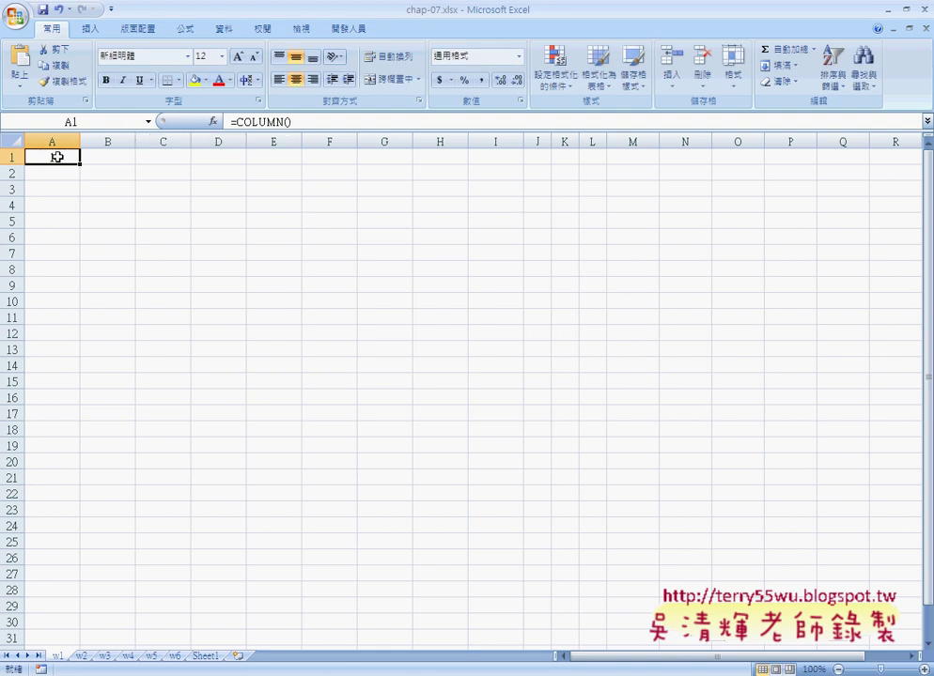
mouse_move(293, 135)
mouse_down()
mouse_move(261, 134)
mouse_move(308, 132)
mouse_up()
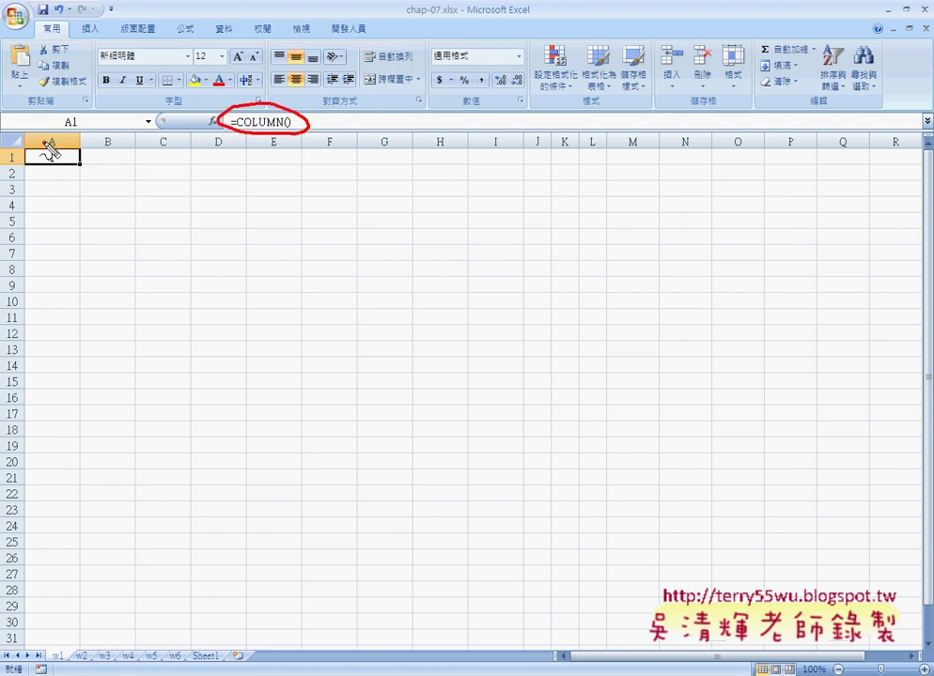
drag(49, 149, 62, 134)
key(Escape)
Append * to A1's formula and open the full Insert Function list
click(299, 127)
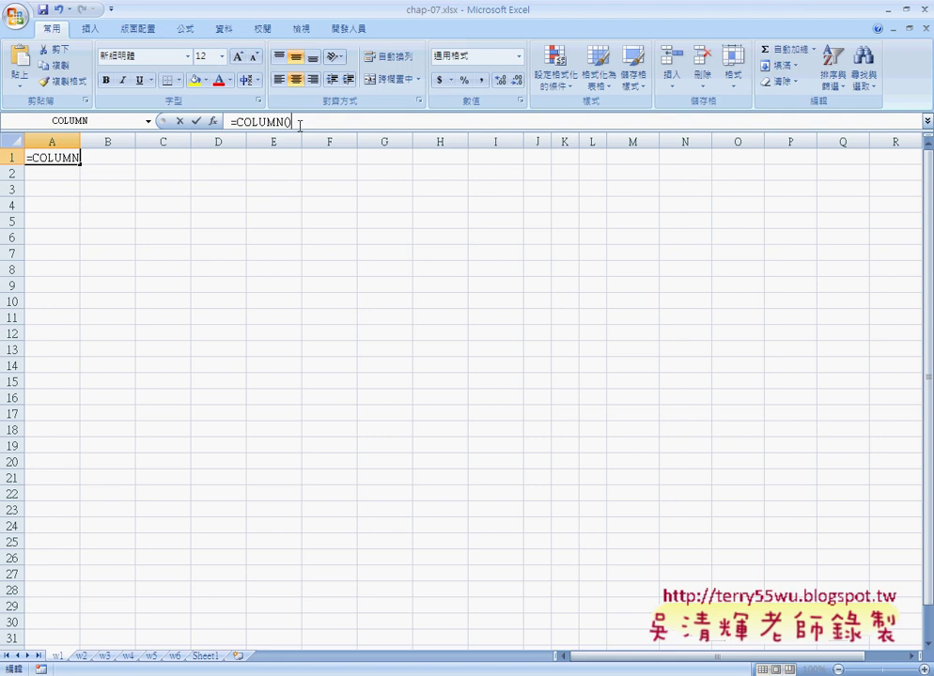
text(*)
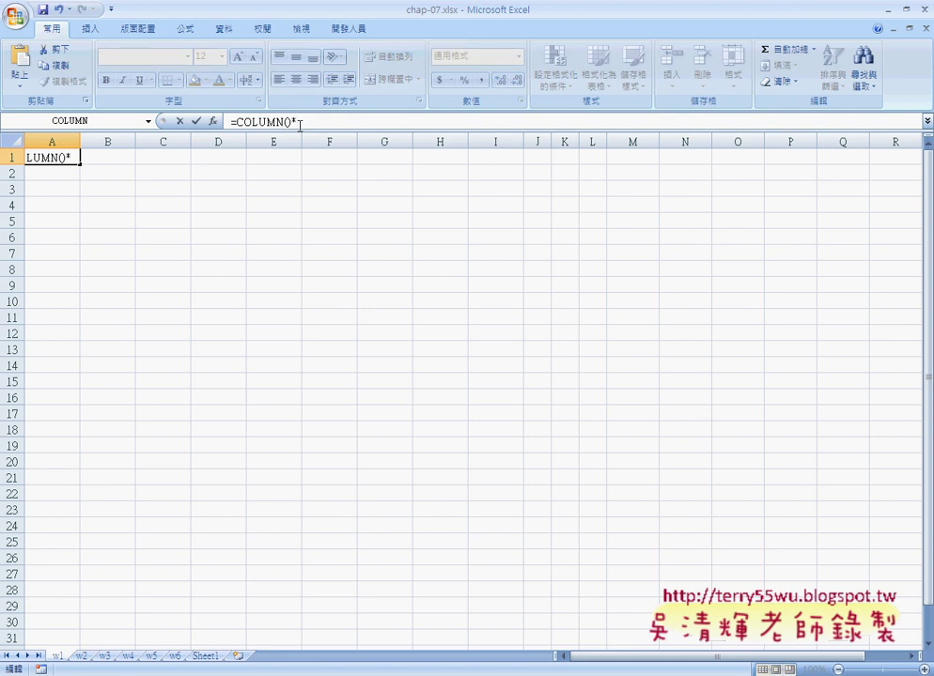
click(147, 121)
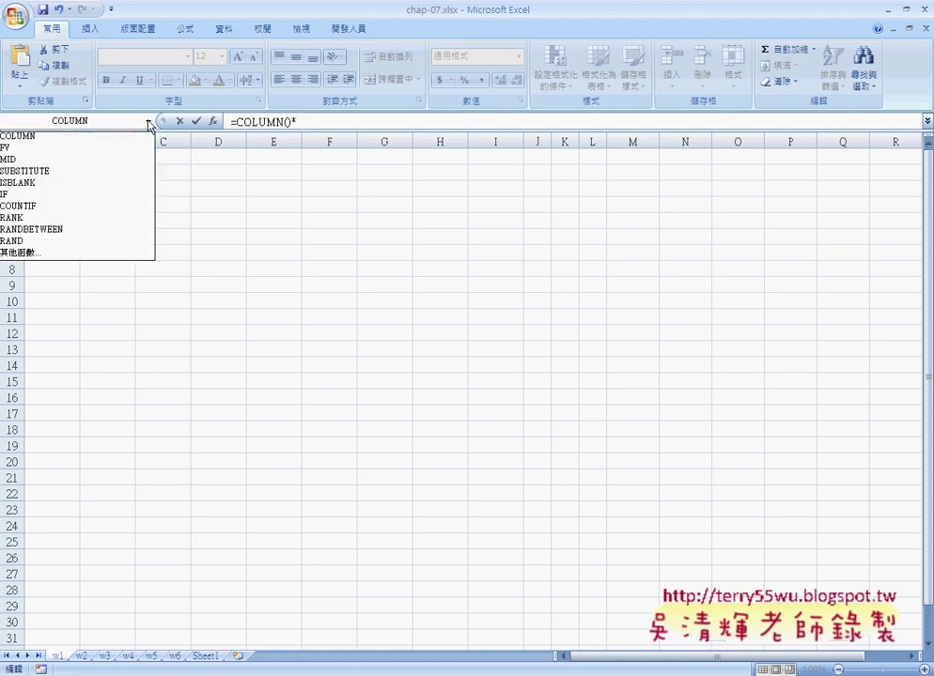
click(128, 253)
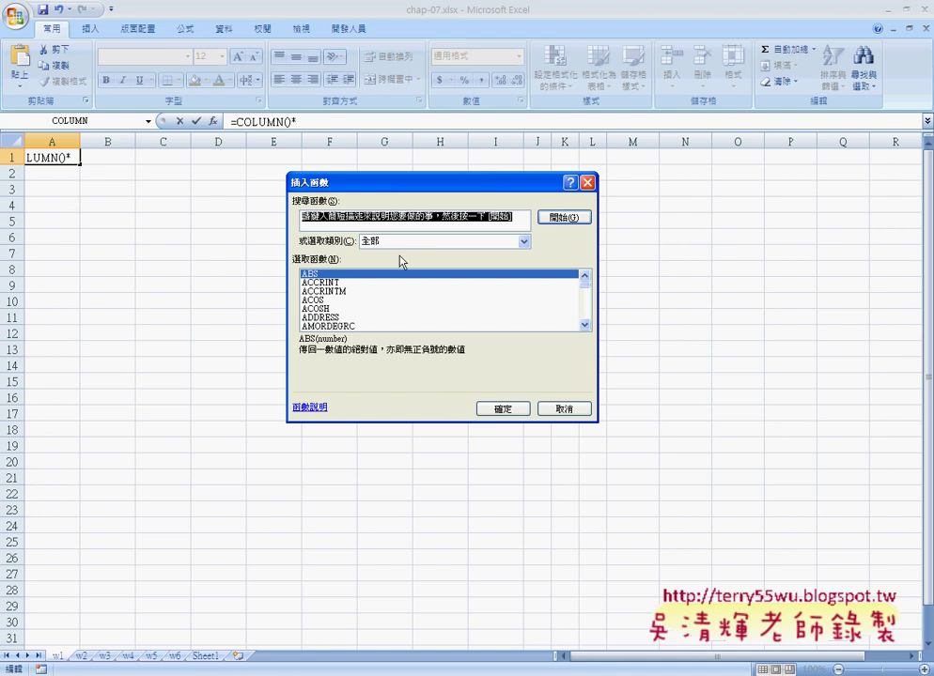
click(396, 292)
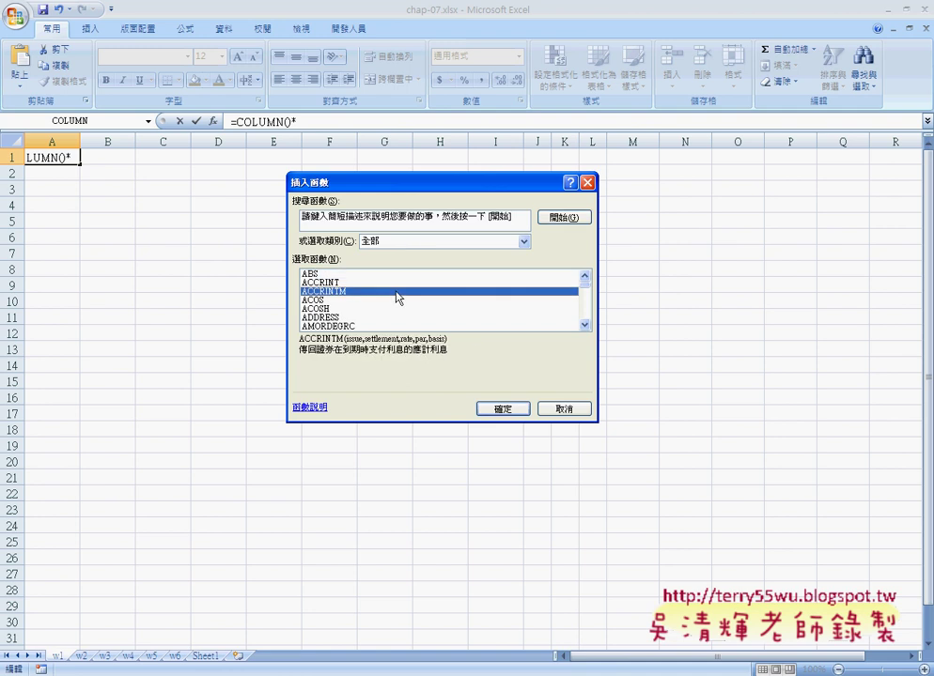